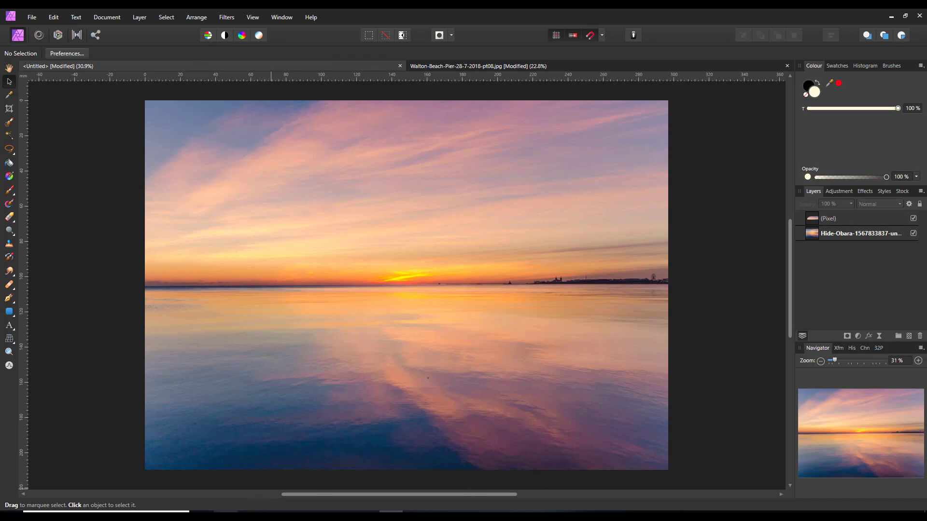
# Step: Compare the sunset with and without the copied Pixel sky layer, leaving it hidden
pyautogui.hotkey('alt', 'Tab')
pyautogui.click(913, 218)
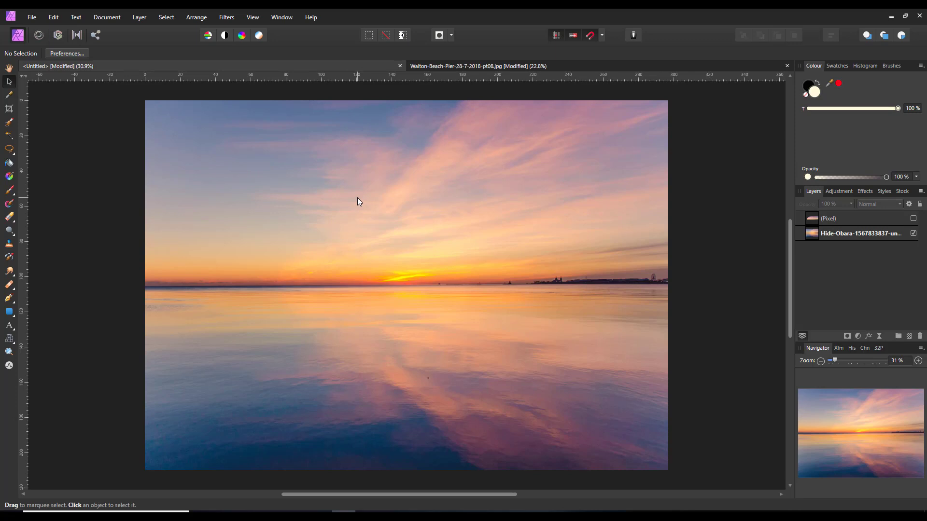
pyautogui.click(913, 219)
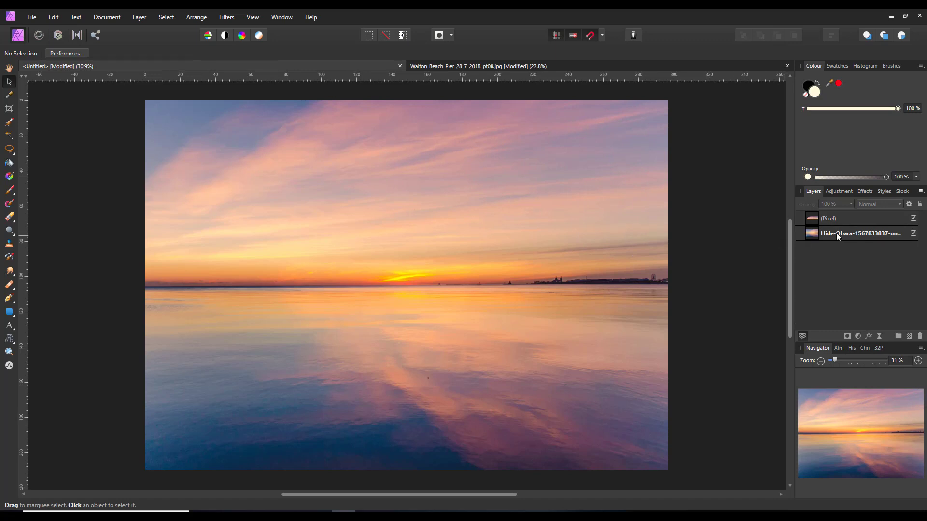
pyautogui.click(914, 219)
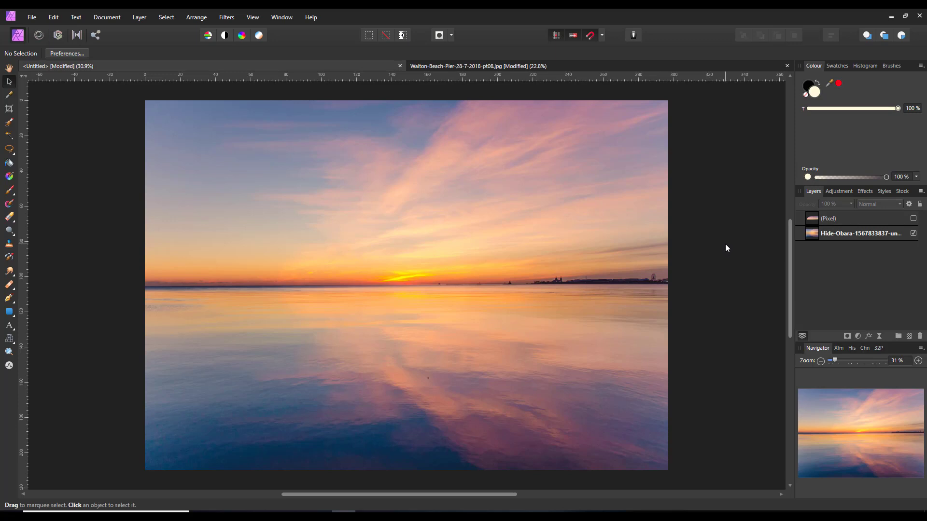
# Step: Delete the copied Pixel sky layer from the Layers panel
pyautogui.click(862, 219)
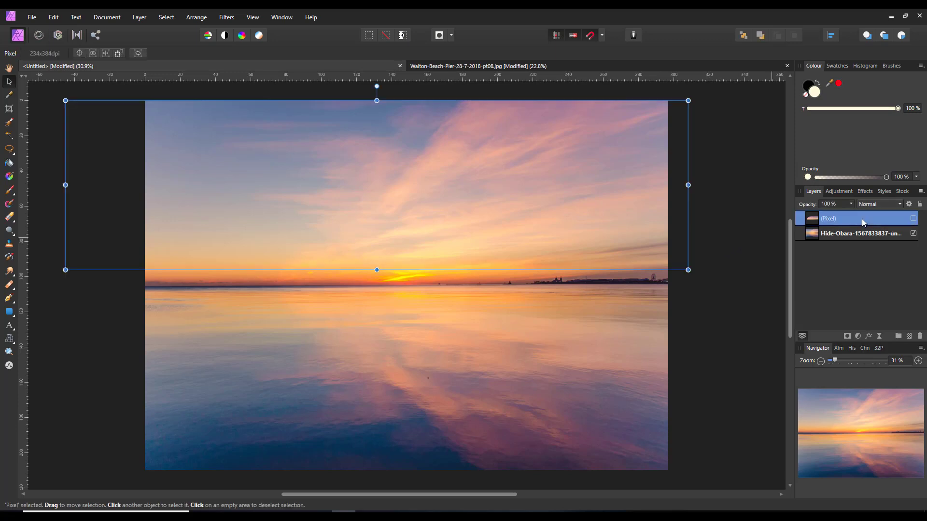
pyautogui.rightClick(858, 220)
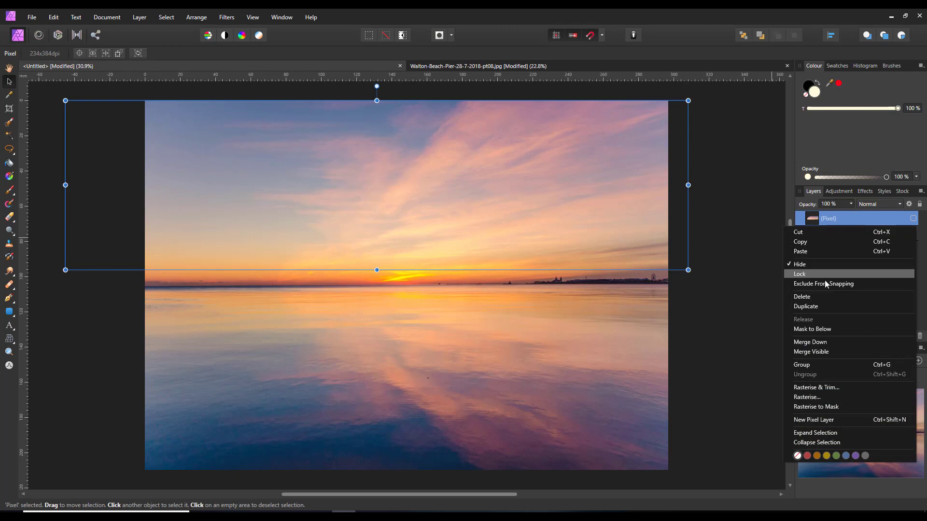
pyautogui.click(809, 297)
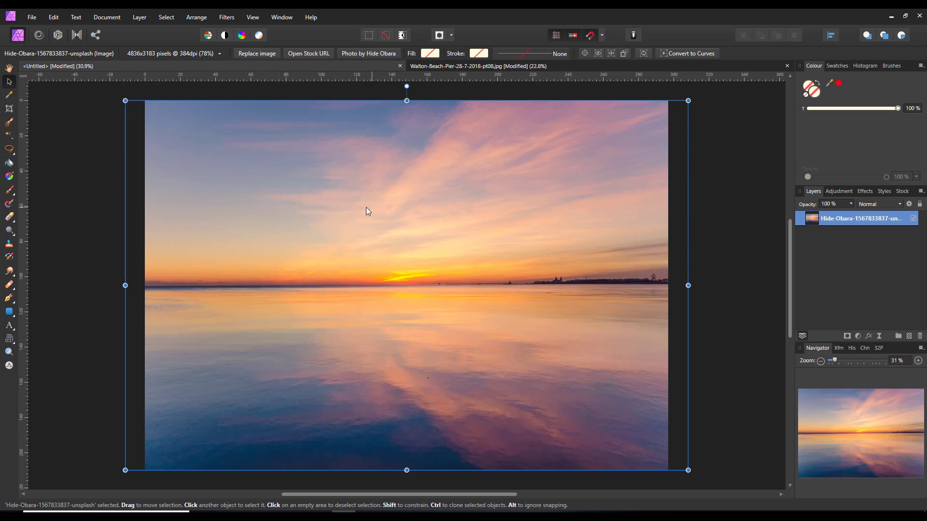
# Step: Lasso the streaky pink clouds in the upper-right sky with the Freehand Selection Tool
pyautogui.click(11, 152)
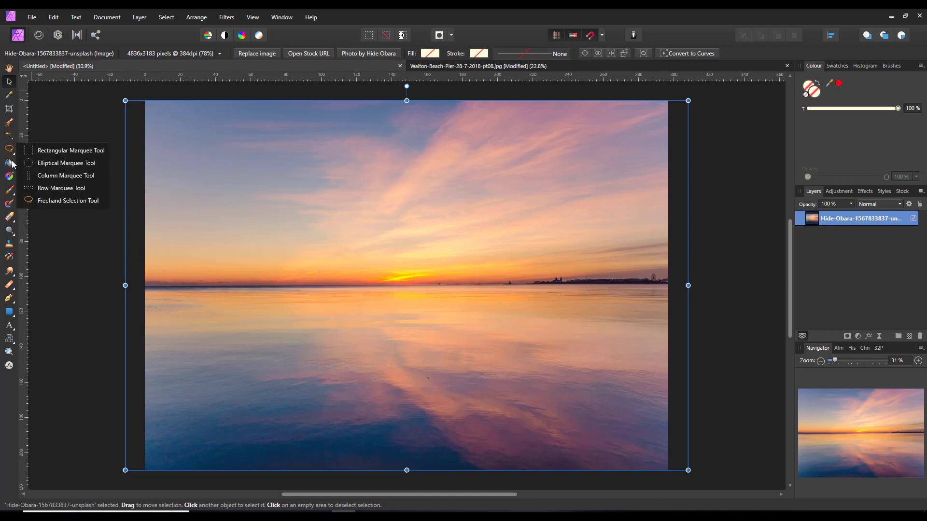
pyautogui.click(33, 152)
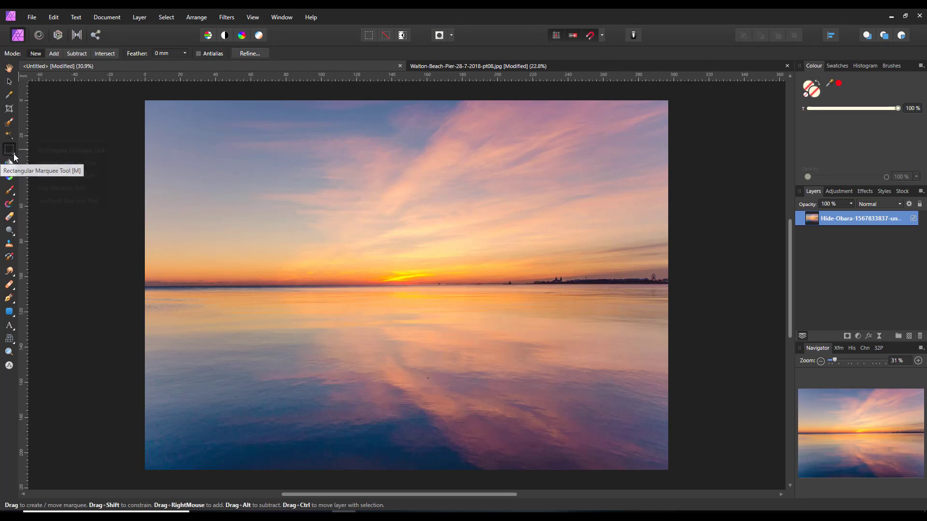
pyautogui.click(13, 152)
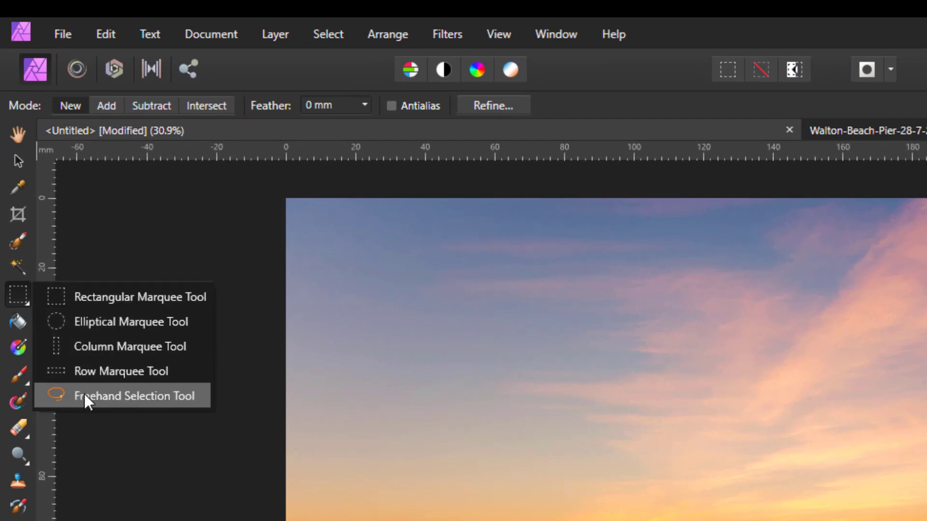
pyautogui.click(84, 394)
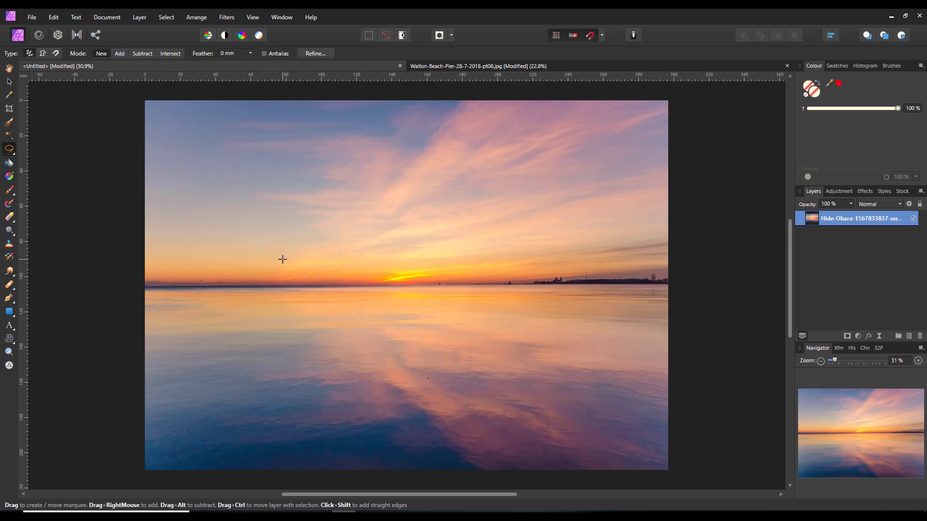
pyautogui.moveTo(283, 259)
pyautogui.mouseDown()
pyautogui.moveTo(675, 260)
pyautogui.moveTo(690, 222)
pyautogui.moveTo(682, 87)
pyautogui.moveTo(366, 98)
pyautogui.moveTo(279, 158)
pyautogui.moveTo(264, 202)
pyautogui.moveTo(284, 257)
pyautogui.mouseUp()
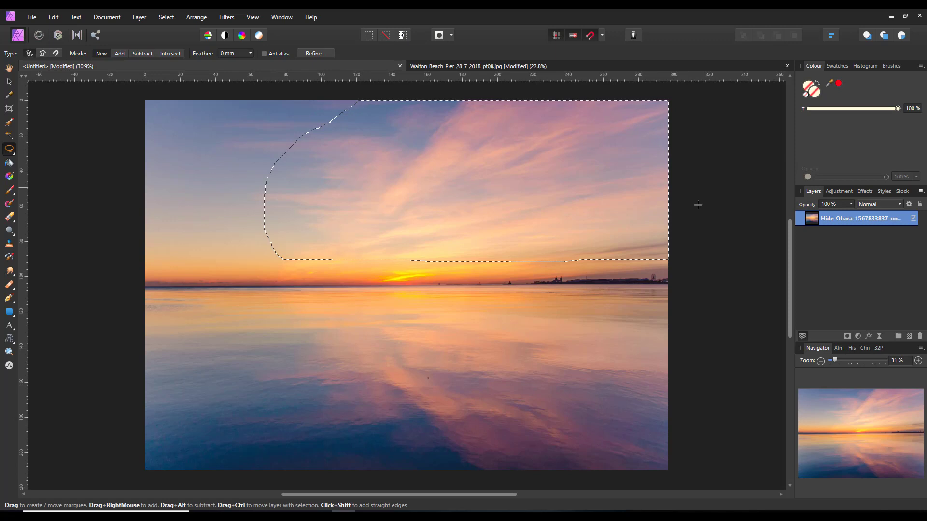
# Step: Refine the cloud selection with a 50 px feather, output as New layer
pyautogui.click(319, 53)
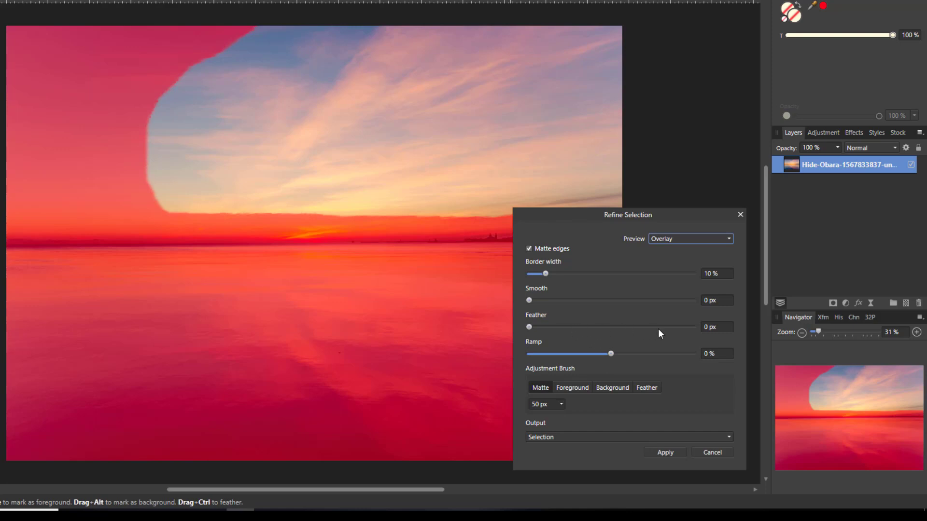
pyautogui.click(709, 328)
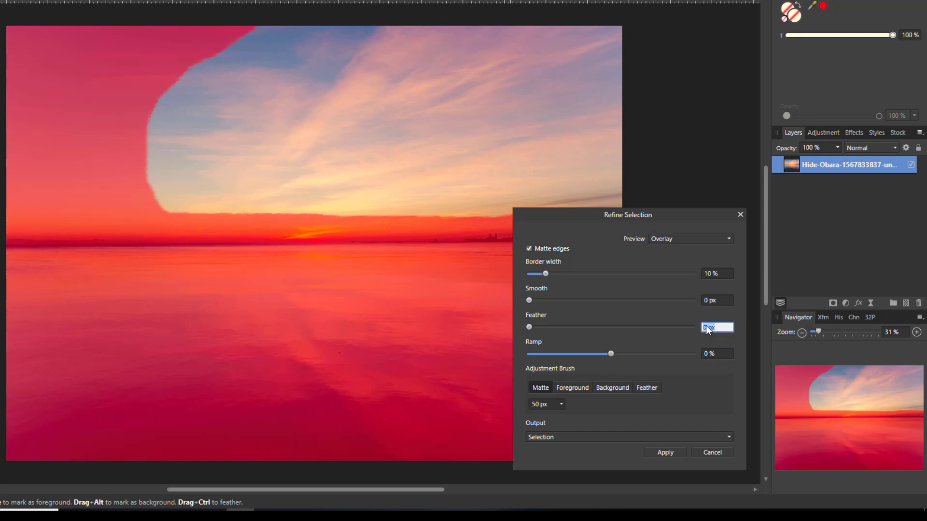
pyautogui.write('50')
pyautogui.press('Return')
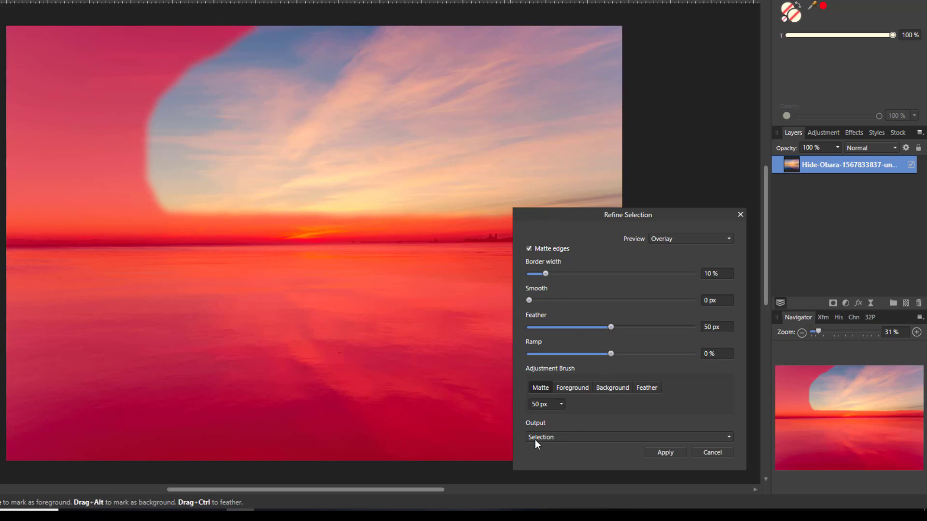
pyautogui.click(729, 438)
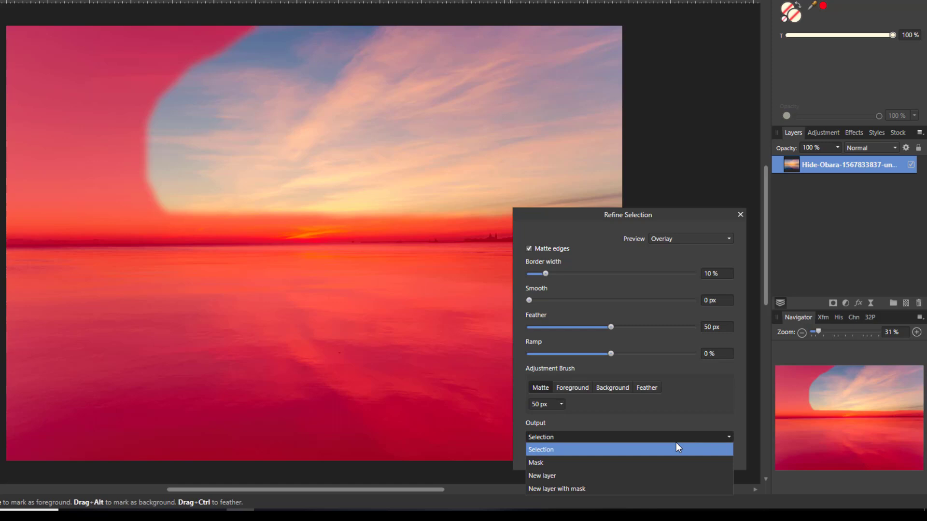
pyautogui.click(537, 477)
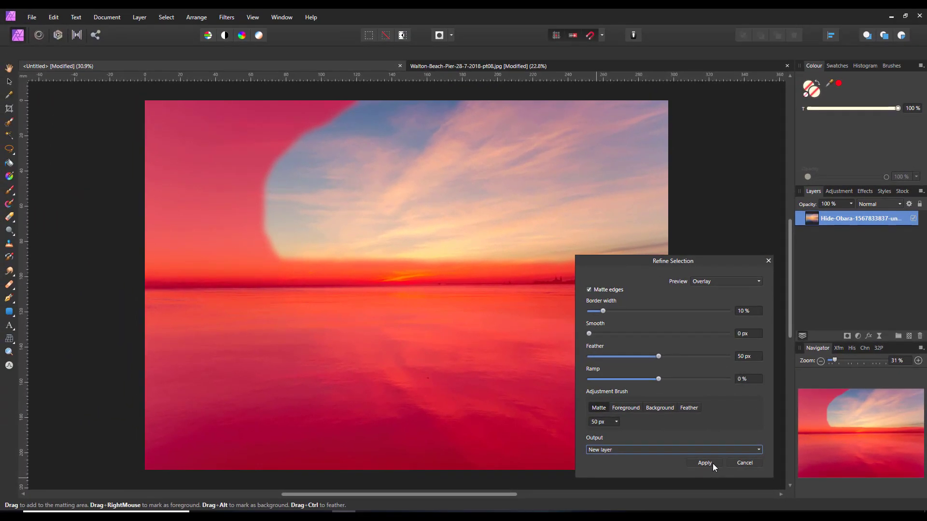
pyautogui.click(665, 453)
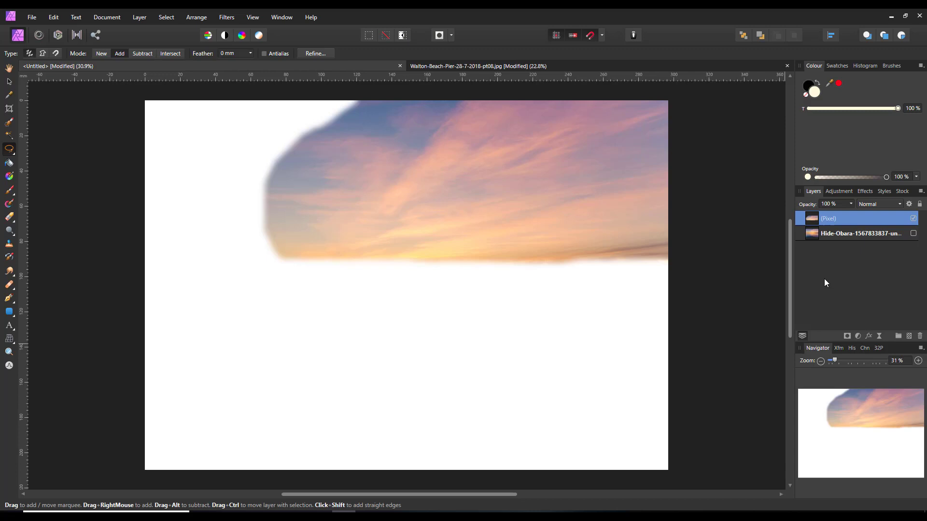
# Step: Unhide the sunset photo and stretch the cloud layer leftward across the sky with the Move Tool
pyautogui.click(913, 234)
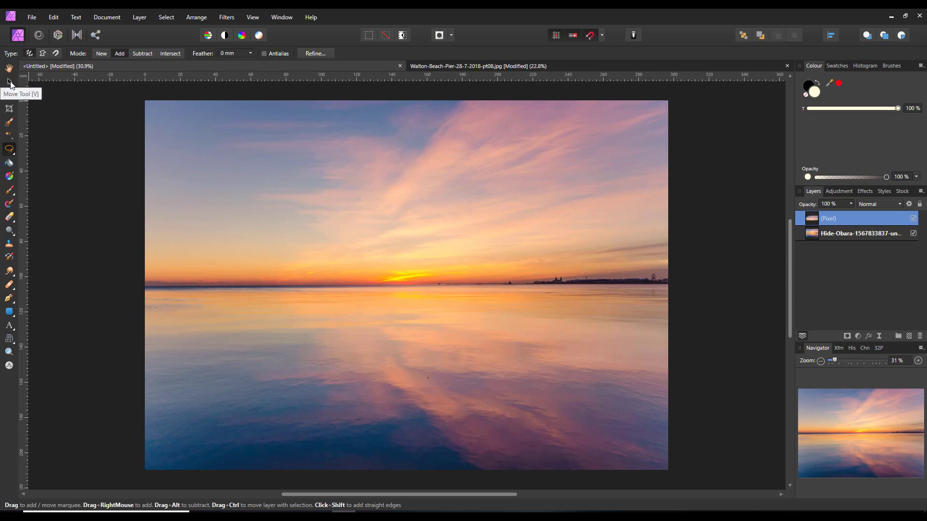
pyautogui.click(10, 82)
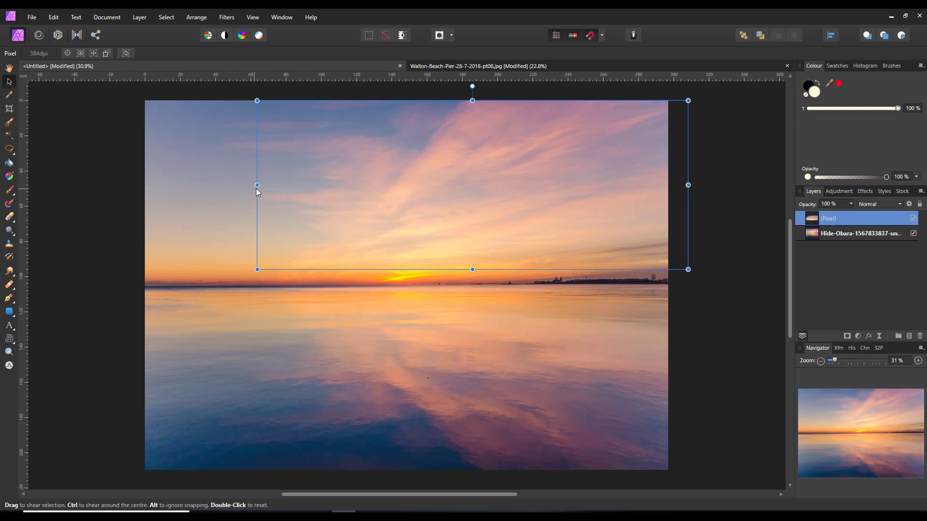
pyautogui.moveTo(256, 185); pyautogui.dragTo(94, 186)
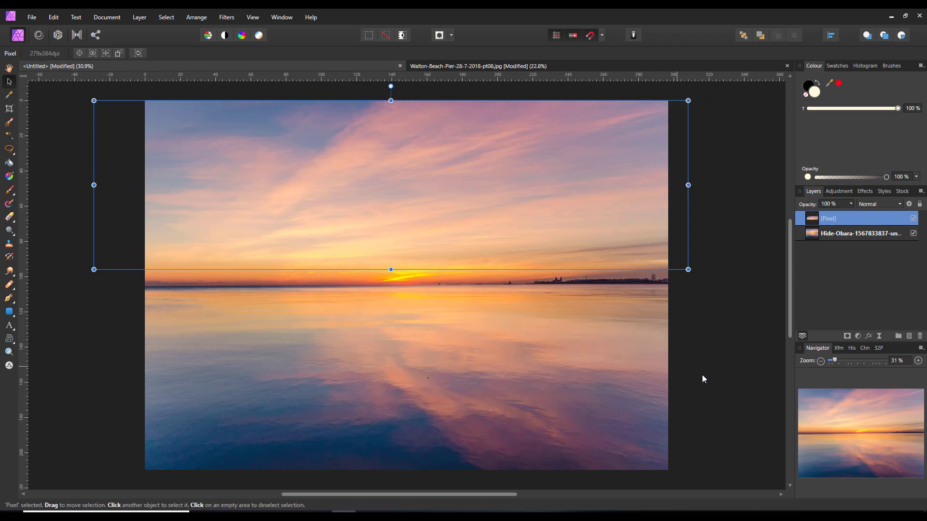
pyautogui.click(741, 315)
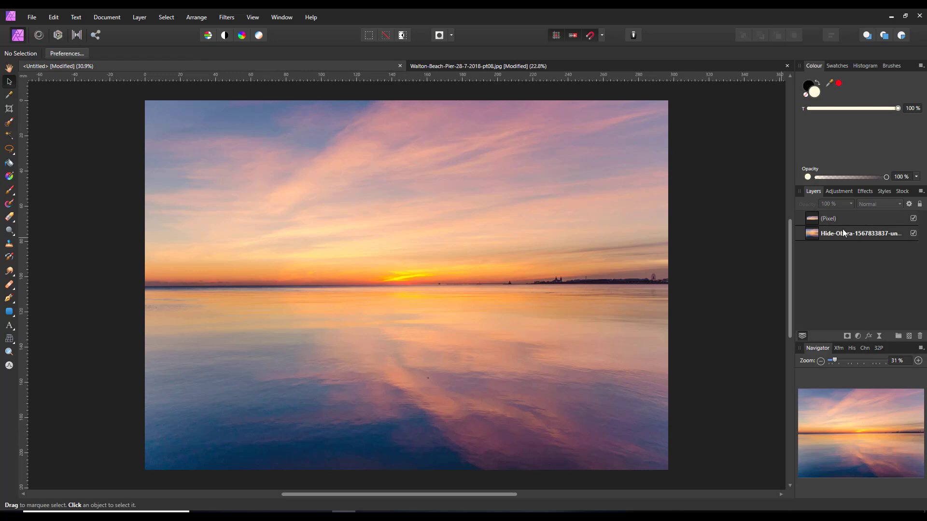
# Step: Check the stretched cloud layer on and off, then go to the Walton-Beach-Pier document
pyautogui.click(914, 220)
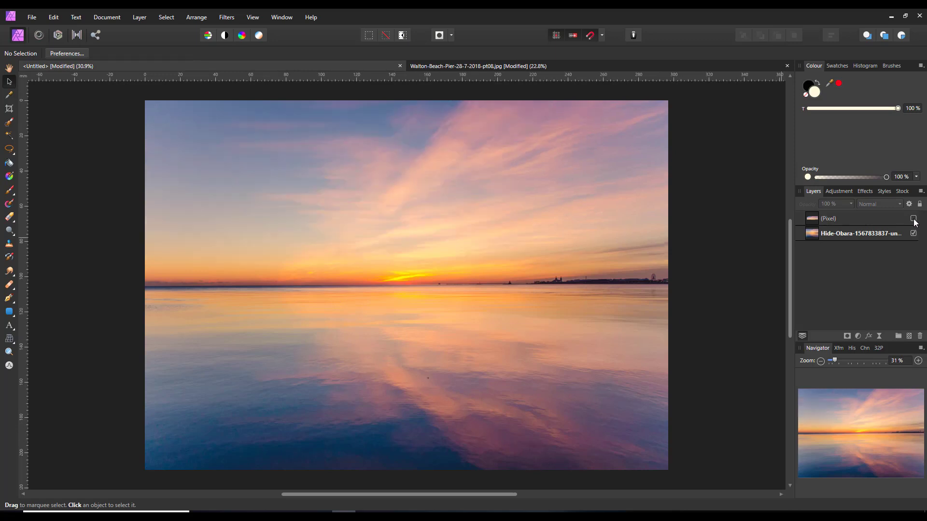
pyautogui.click(914, 219)
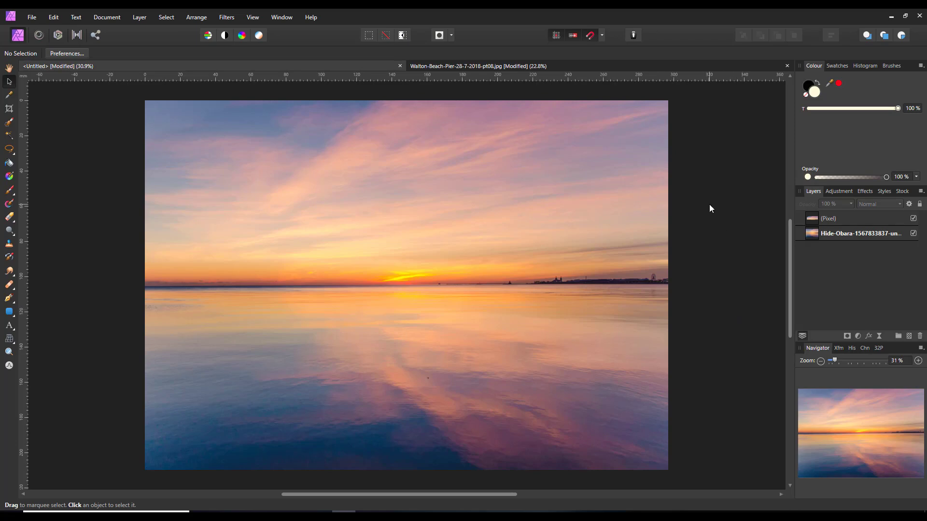
pyautogui.click(702, 66)
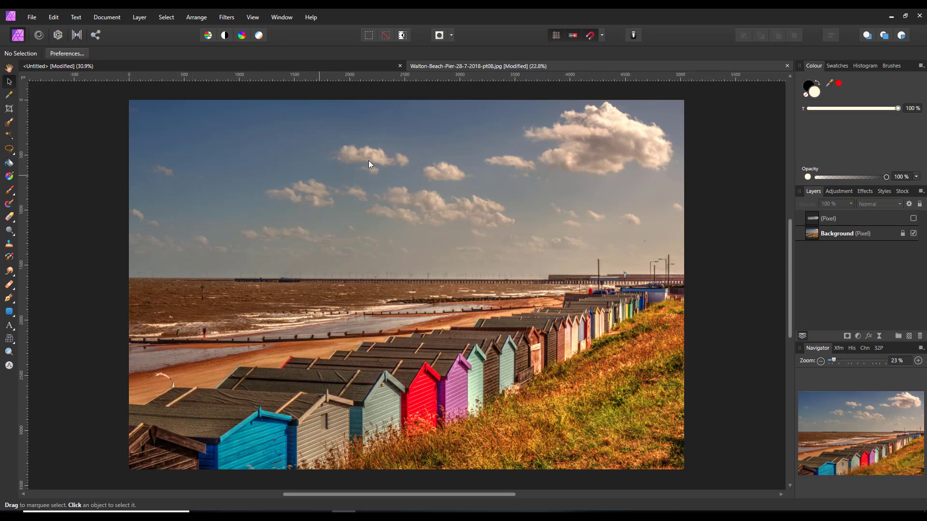
# Step: Preview the extra Pixel cloud layer over the beach huts, then delete it
pyautogui.click(913, 220)
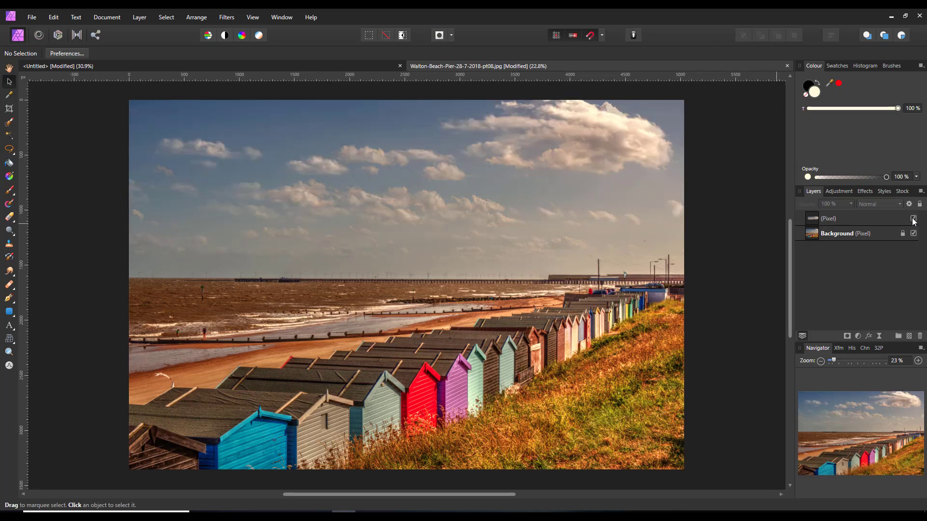
pyautogui.click(913, 220)
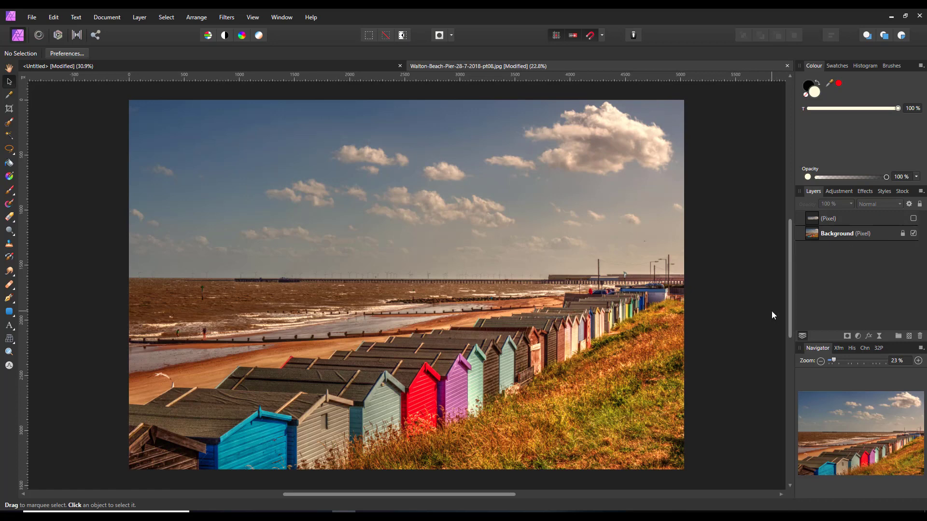
pyautogui.click(872, 218)
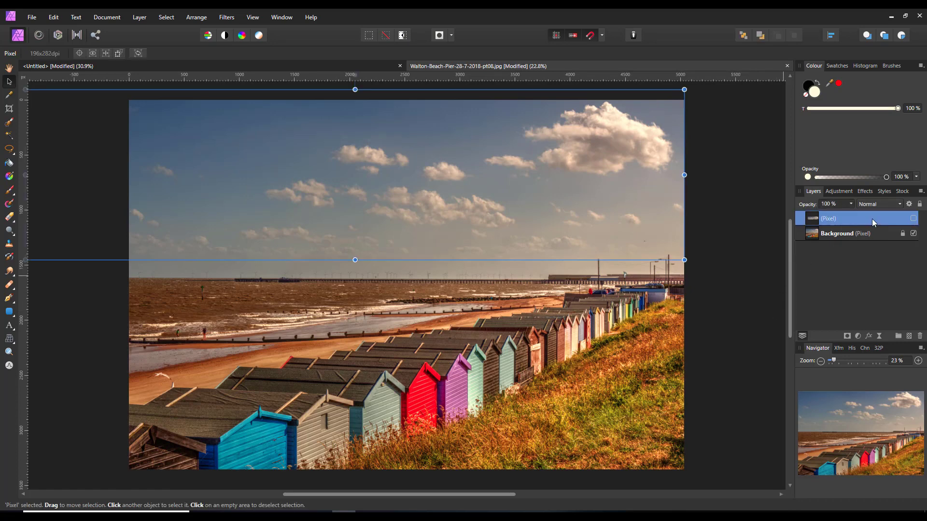
pyautogui.rightClick(871, 218)
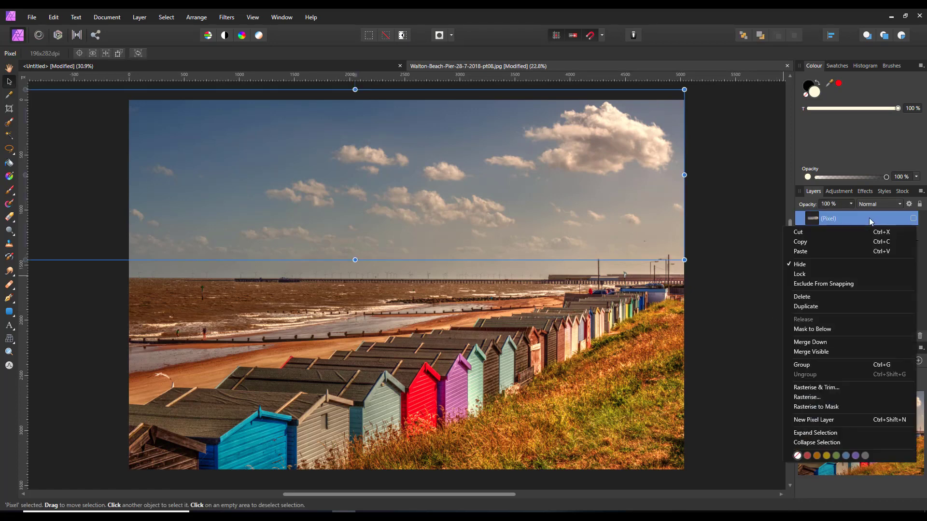
pyautogui.click(810, 297)
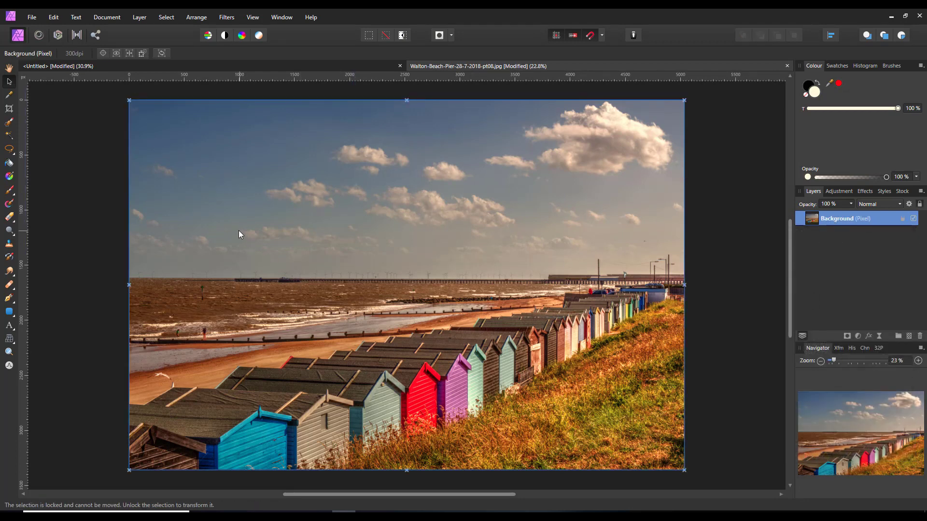
# Step: Lasso the sky above the horizon up to the top edge with the Freehand Selection tool
pyautogui.click(9, 151)
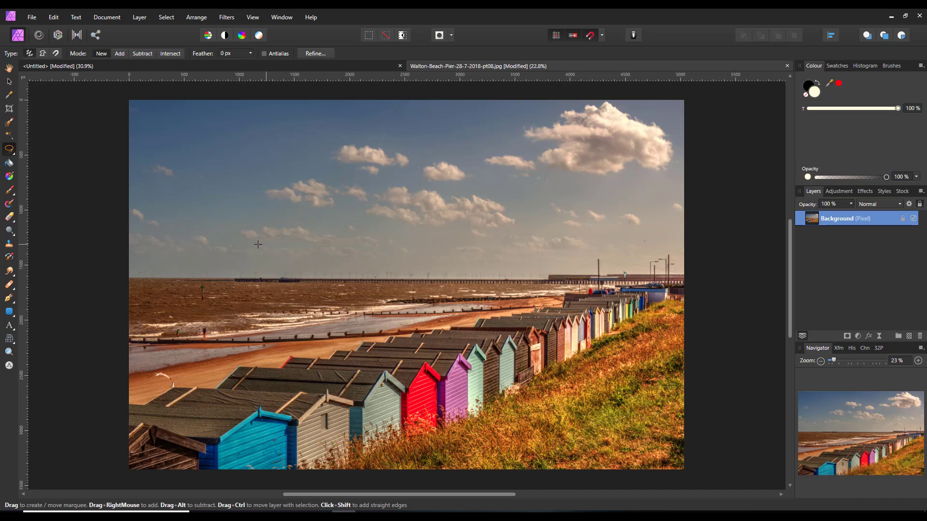
pyautogui.moveTo(243, 243)
pyautogui.mouseDown()
pyautogui.moveTo(698, 235)
pyautogui.moveTo(686, 91)
pyautogui.moveTo(320, 99)
pyautogui.moveTo(282, 124)
pyautogui.moveTo(258, 214)
pyautogui.moveTo(238, 233)
pyautogui.moveTo(243, 242)
pyautogui.mouseUp()
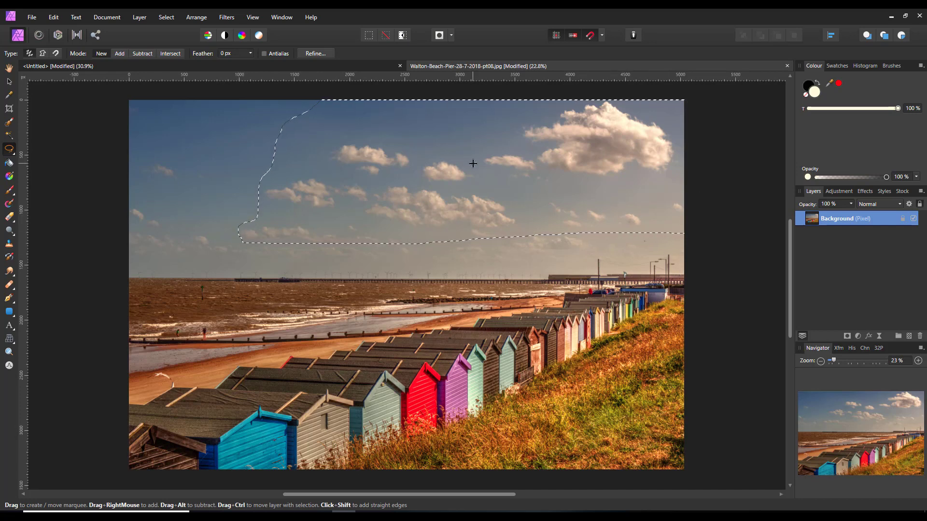
# Step: Refine the sky selection with a 50 px feather and output it to a New layer
pyautogui.click(318, 54)
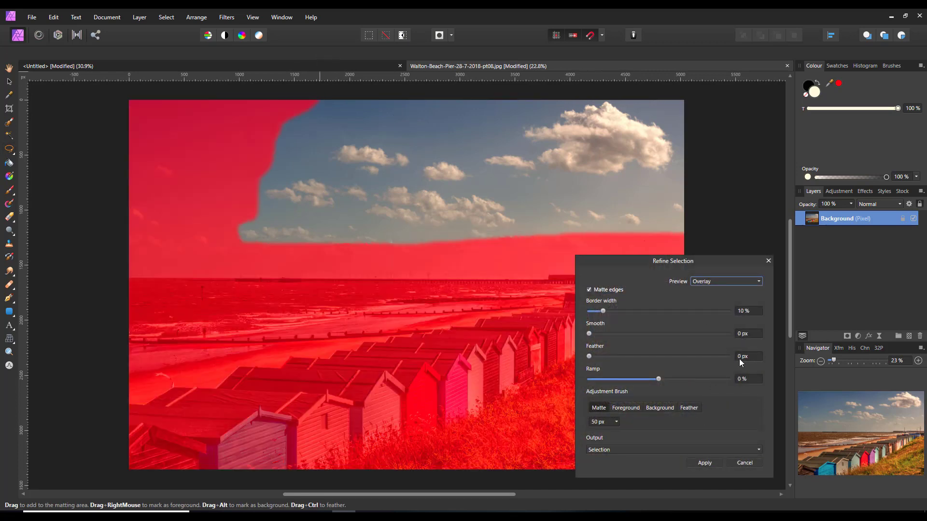
pyautogui.click(742, 357)
pyautogui.write('50')
pyautogui.press('Return')
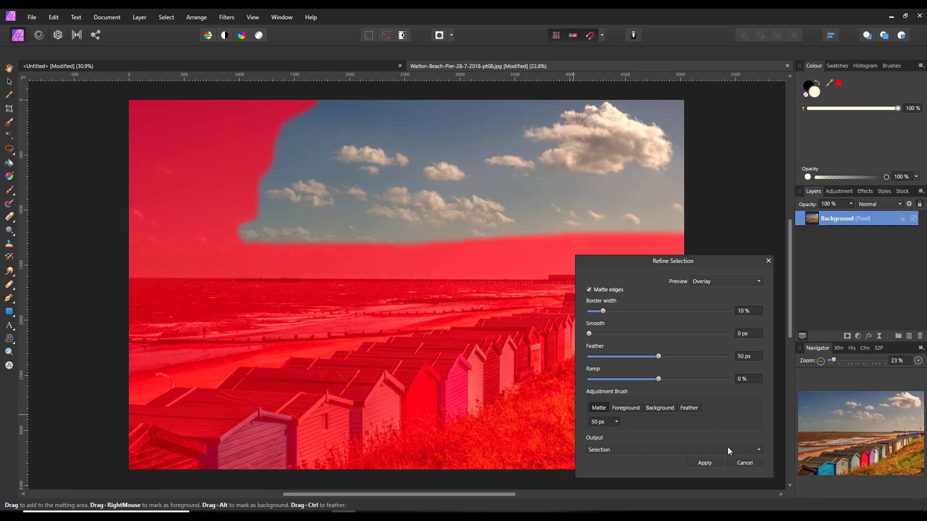
pyautogui.click(757, 449)
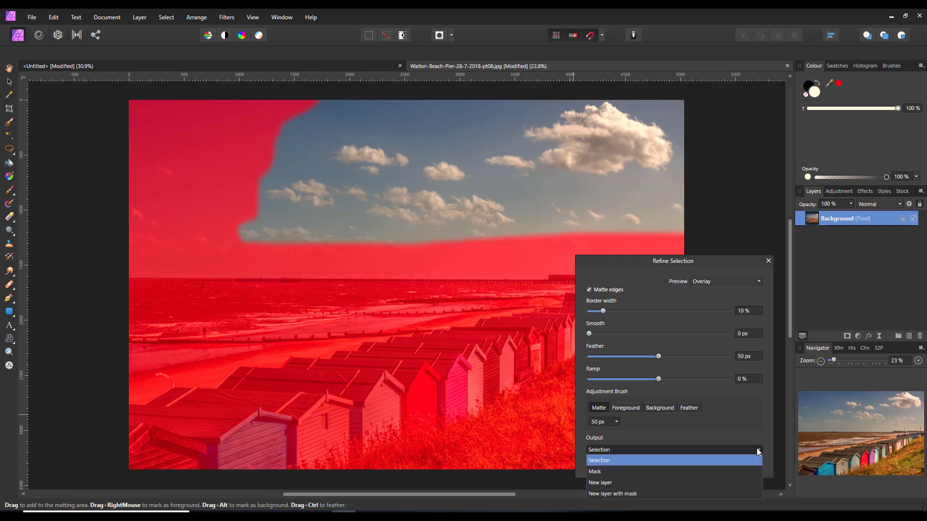
pyautogui.click(599, 483)
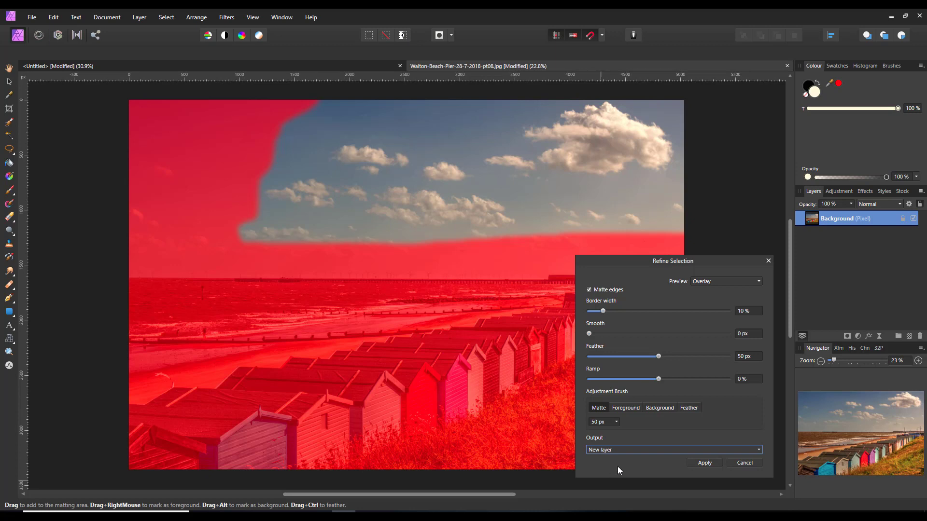
pyautogui.click(703, 462)
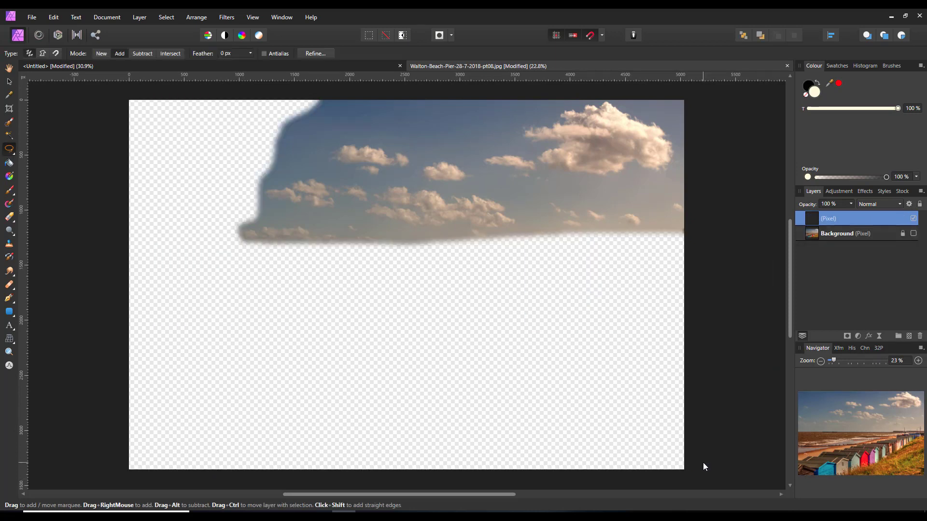
# Step: Unhide the Background and stretch the feathered sky layer to about 5584 px wide across the sky
pyautogui.click(913, 233)
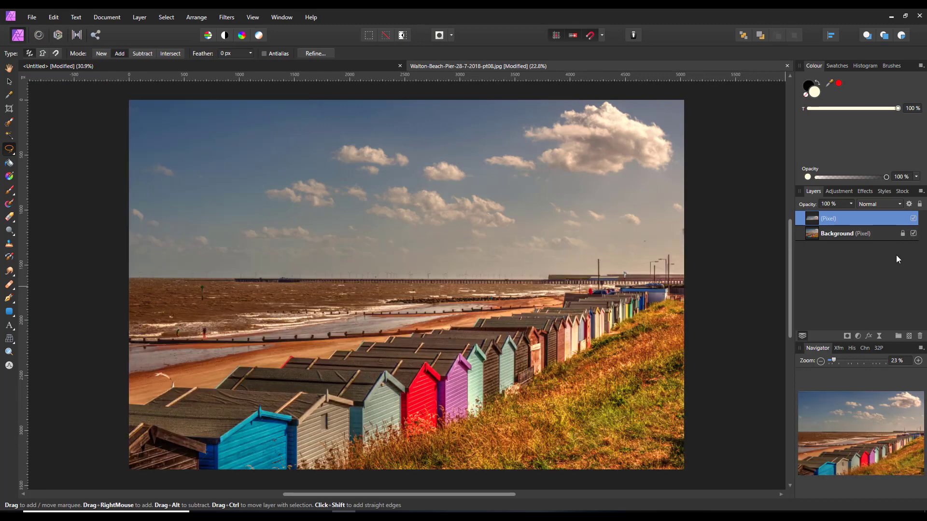
pyautogui.click(8, 81)
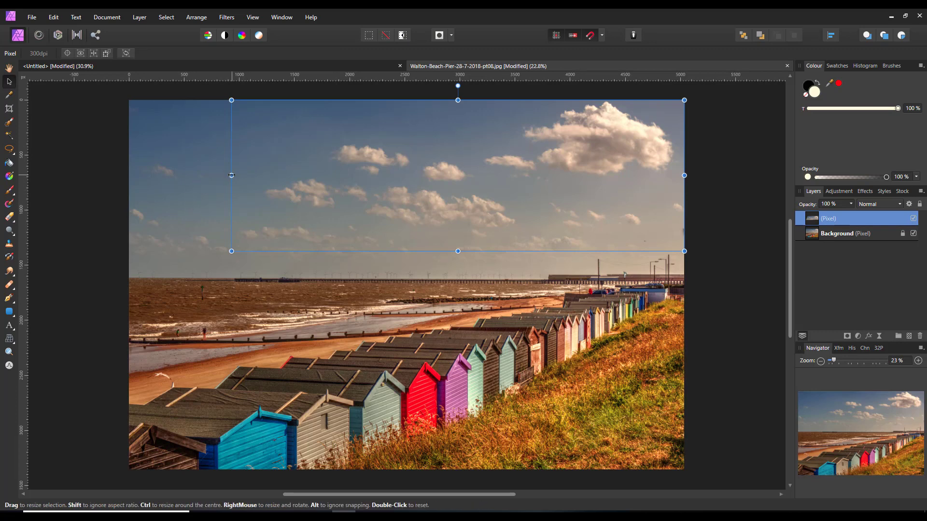
pyautogui.moveTo(231, 175); pyautogui.dragTo(140, 189)
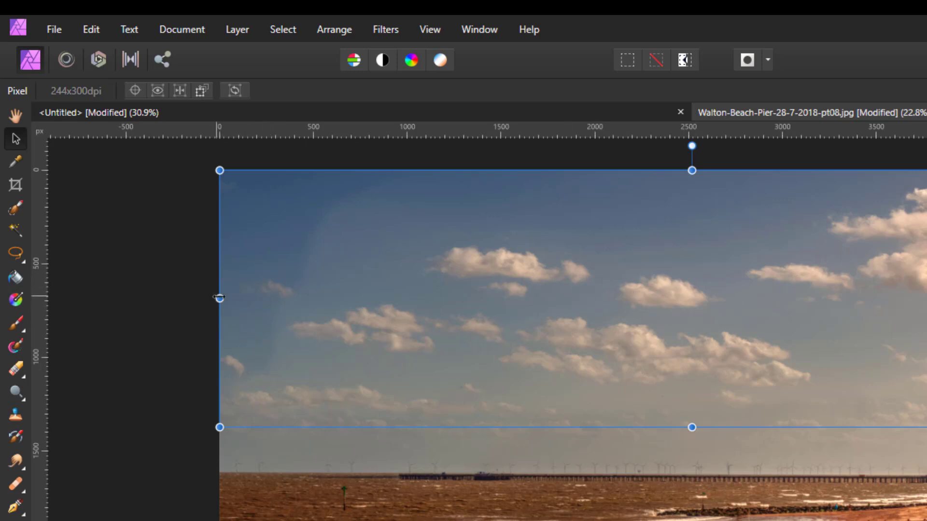
pyautogui.moveTo(219, 298); pyautogui.dragTo(175, 297)
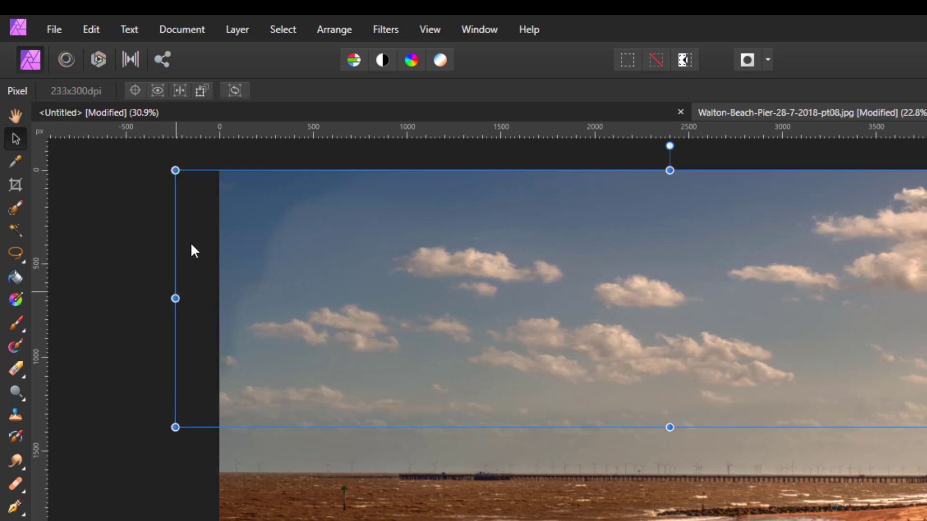
pyautogui.moveTo(174, 170); pyautogui.dragTo(147, 145)
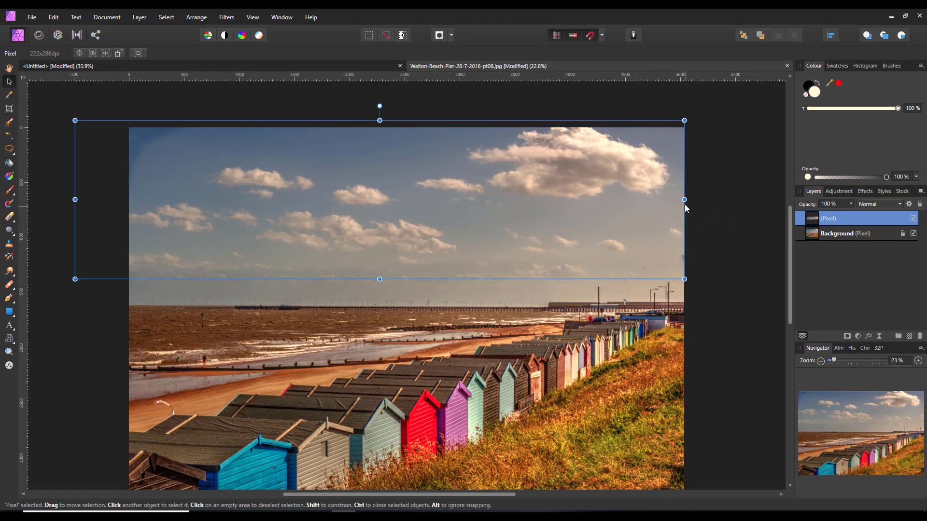
pyautogui.moveTo(683, 199); pyautogui.dragTo(691, 199)
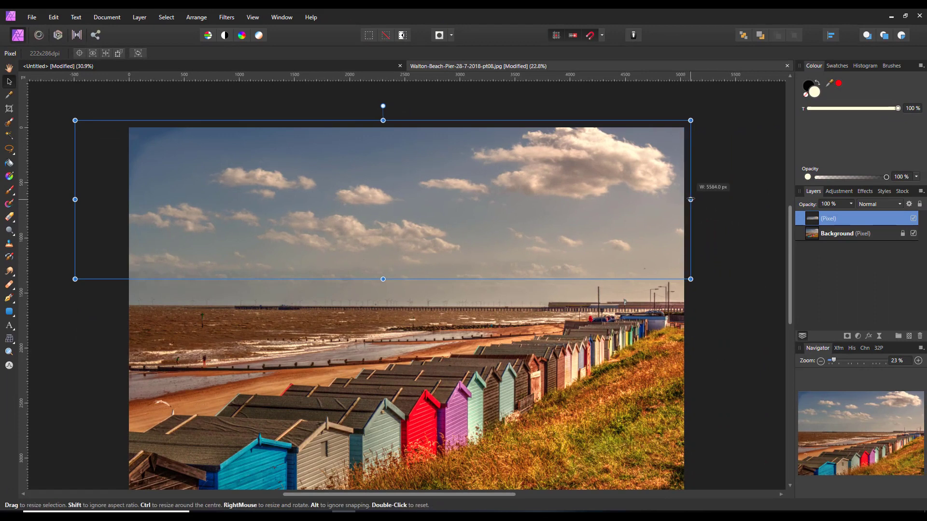
pyautogui.click(714, 207)
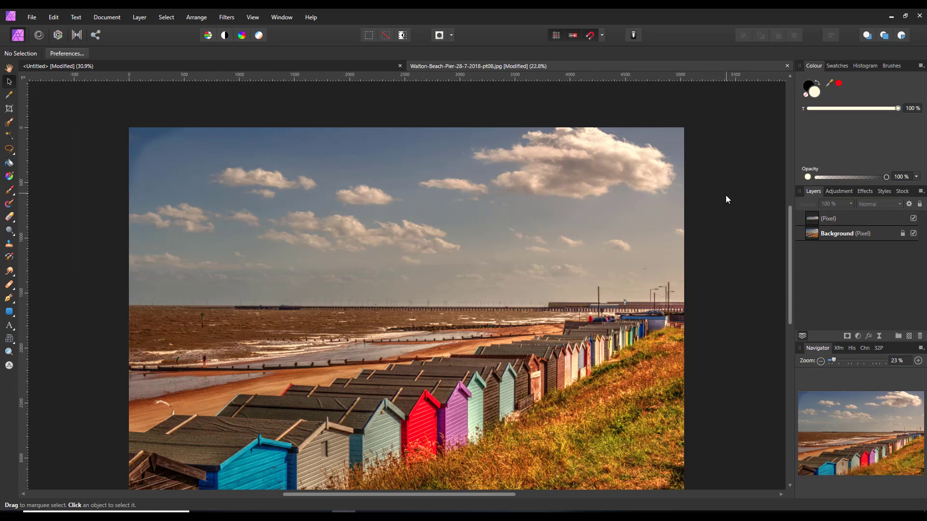
# Step: Lower the sky layer's source Blend Range to 59.4% in and 35.4% out, adding a softening curve node
pyautogui.click(839, 218)
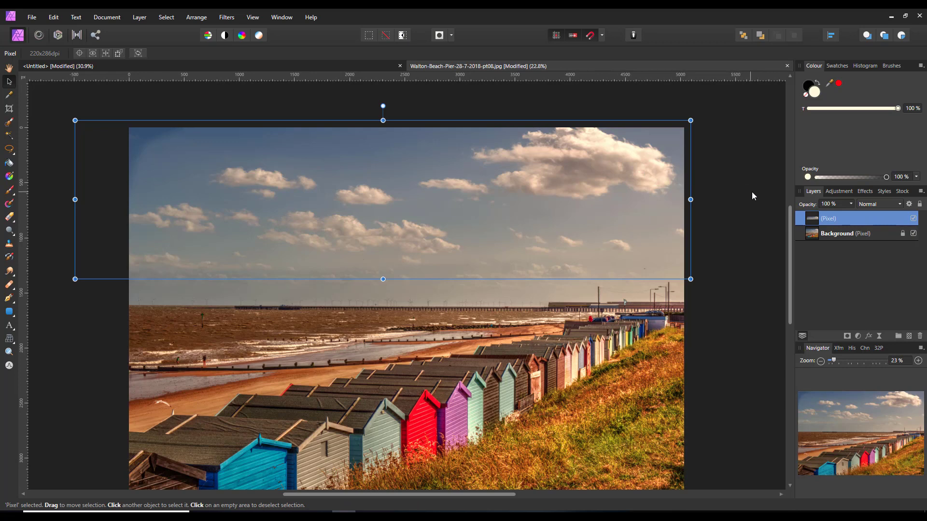
pyautogui.click(909, 204)
pyautogui.moveTo(523, 144); pyautogui.dragTo(780, 118)
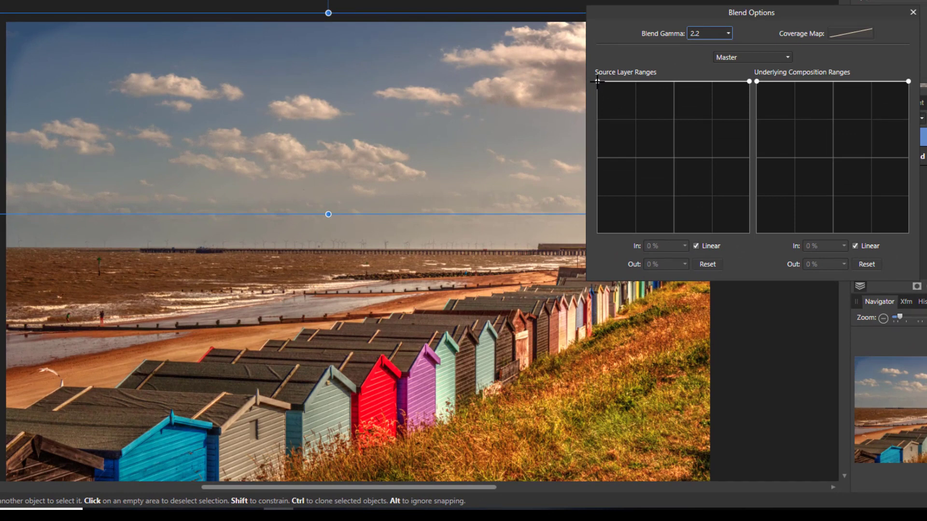
pyautogui.moveTo(597, 82); pyautogui.dragTo(569, 240)
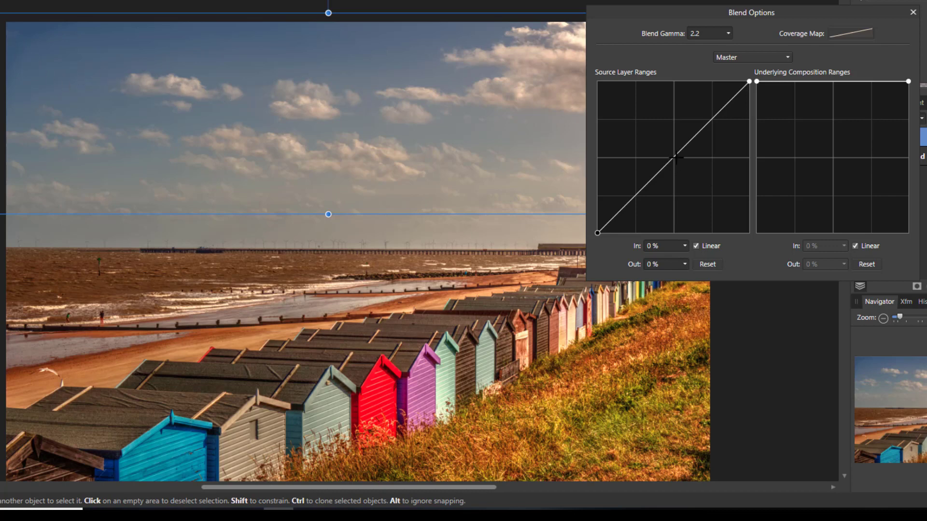
pyautogui.moveTo(675, 158); pyautogui.dragTo(688, 179)
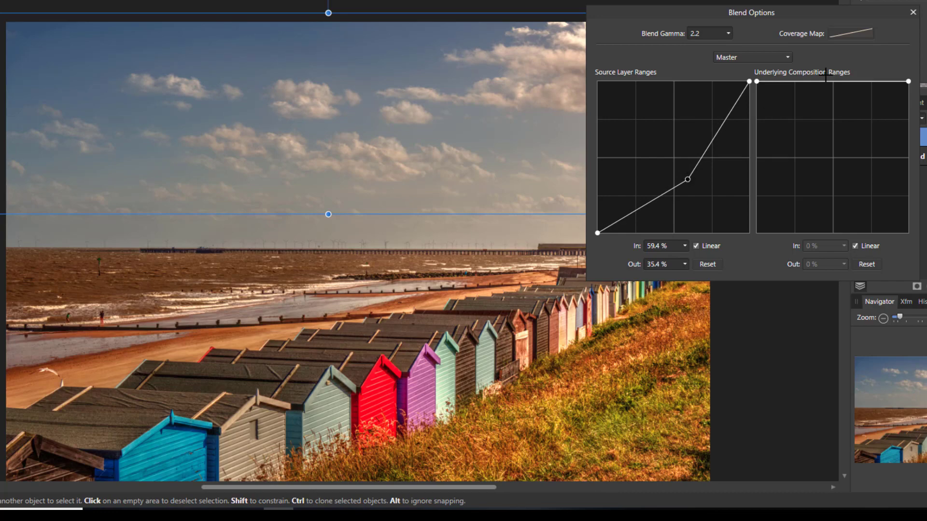
pyautogui.click(913, 12)
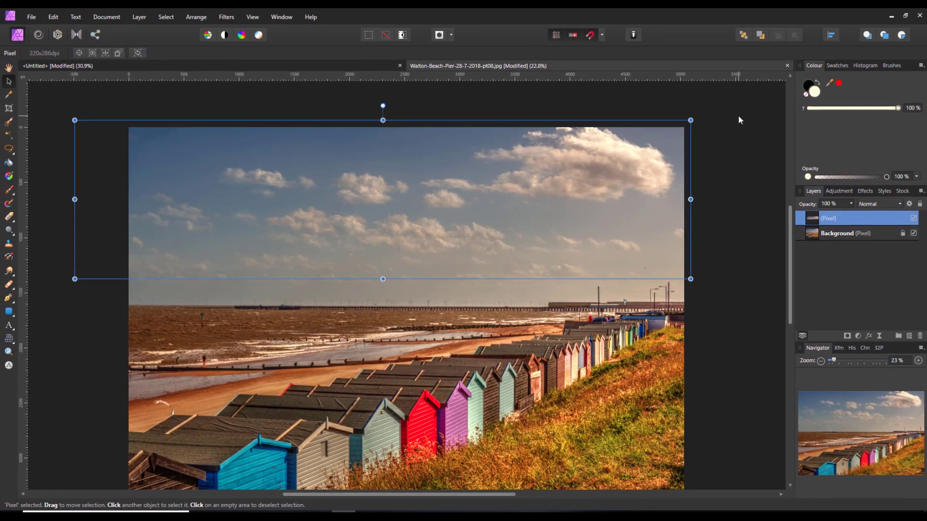
# Step: Nudge the sky layer's left edge in, then back out to about 5505 px wide, and deselect
pyautogui.click(739, 119)
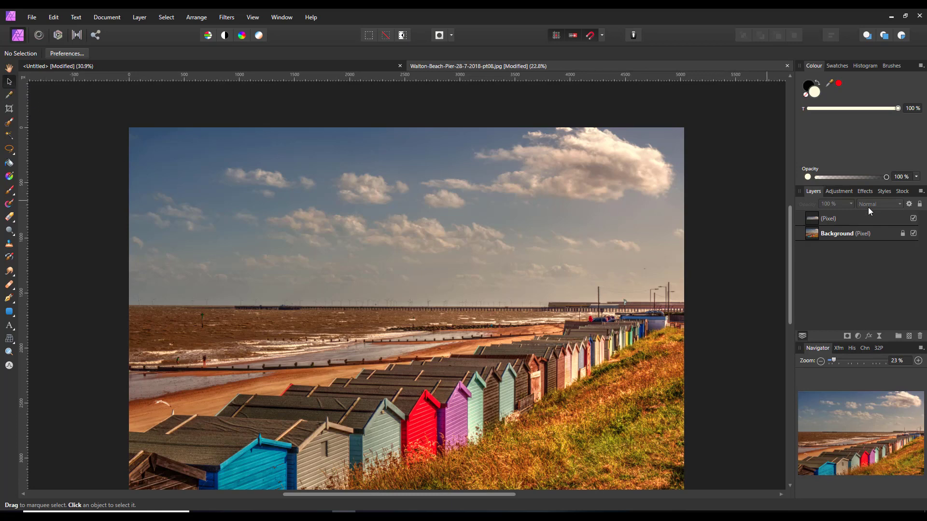
pyautogui.click(852, 218)
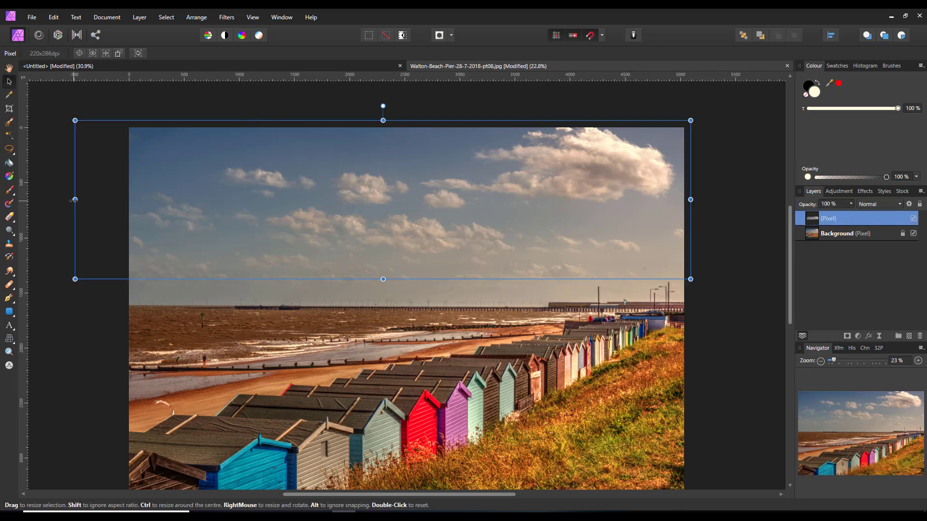
pyautogui.moveTo(73, 200); pyautogui.dragTo(91, 202)
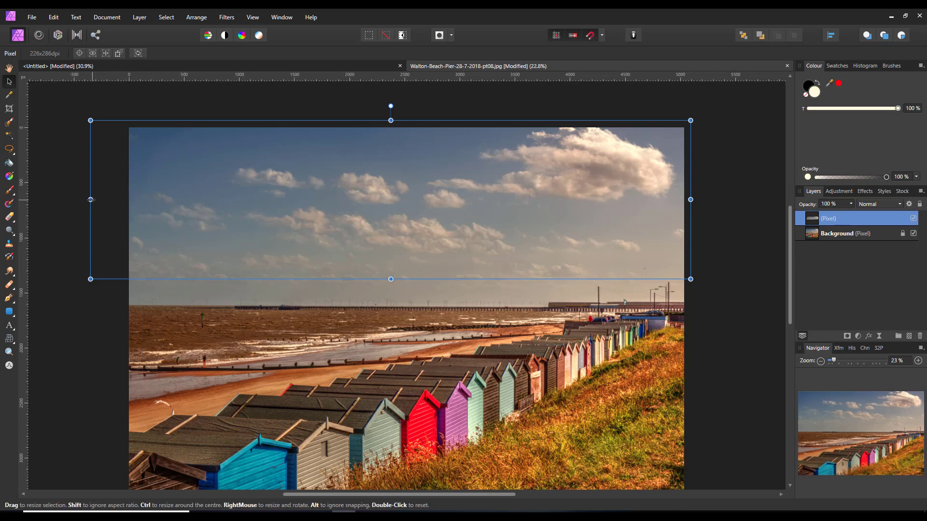
pyautogui.moveTo(90, 199); pyautogui.dragTo(80, 199)
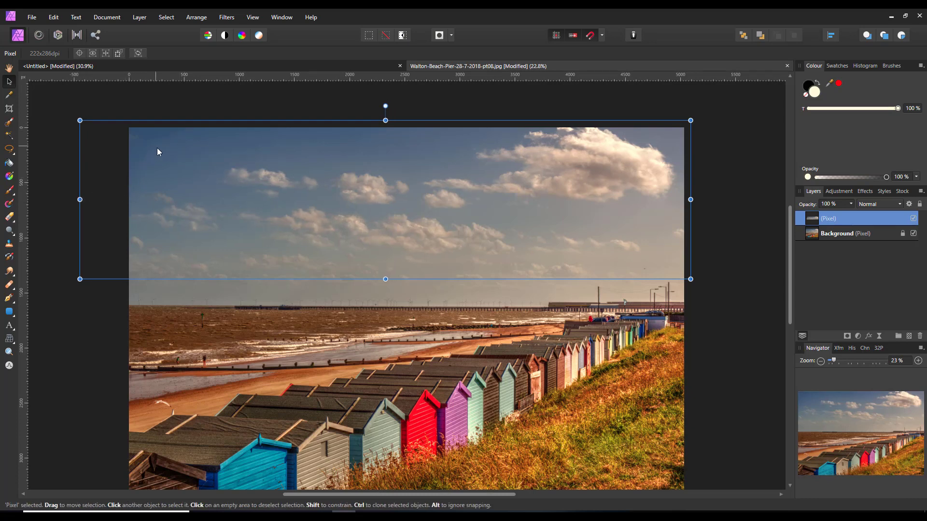
pyautogui.click(735, 321)
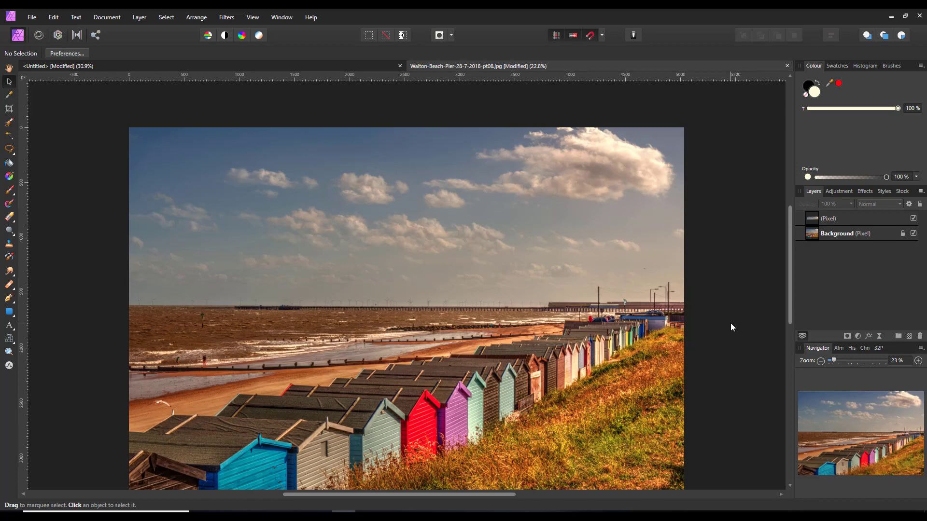
pyautogui.click(914, 218)
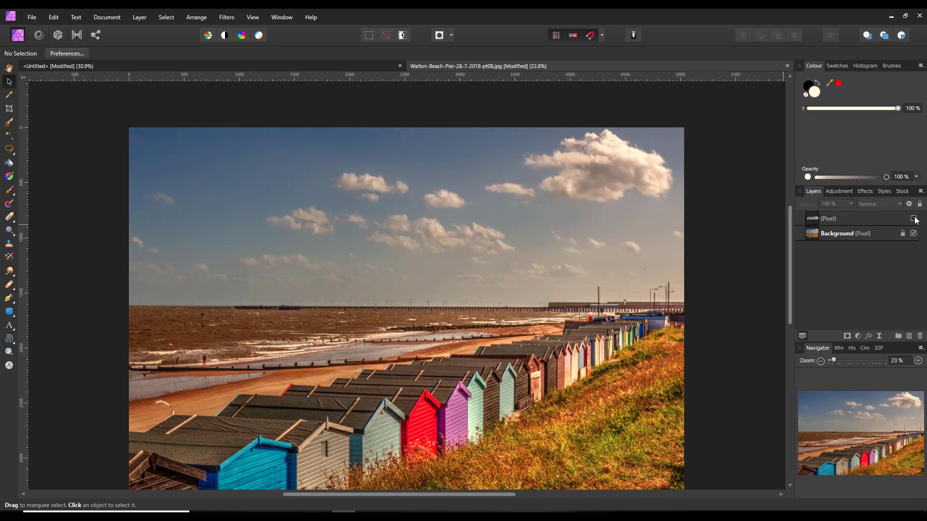
pyautogui.click(914, 219)
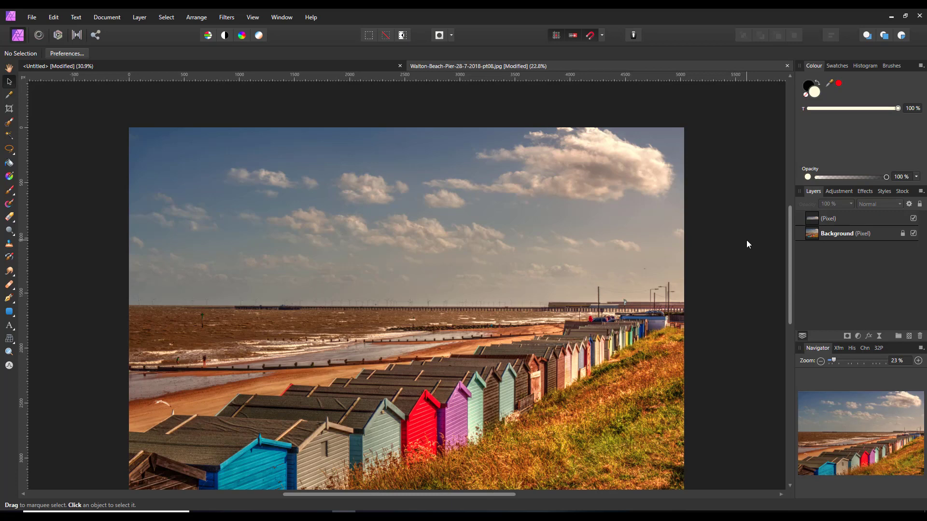
pyautogui.moveTo(791, 239); pyautogui.dragTo(792, 250)
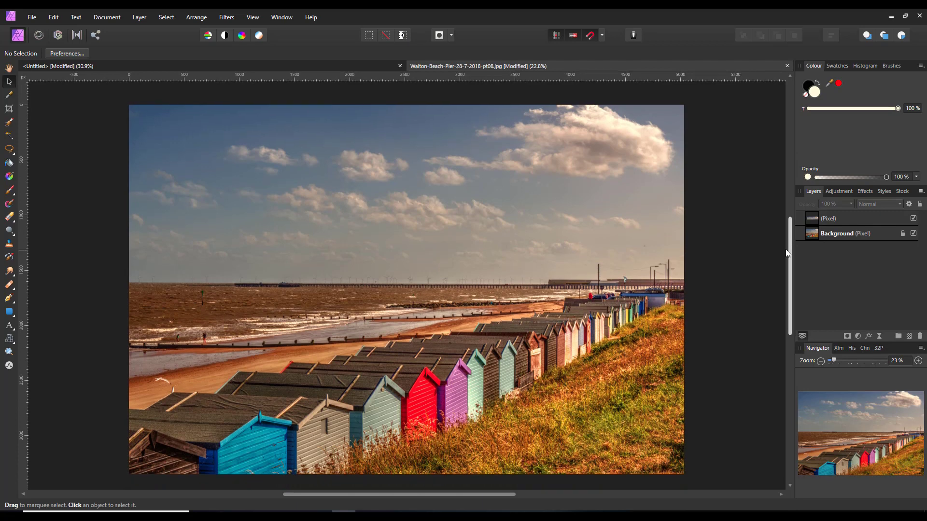